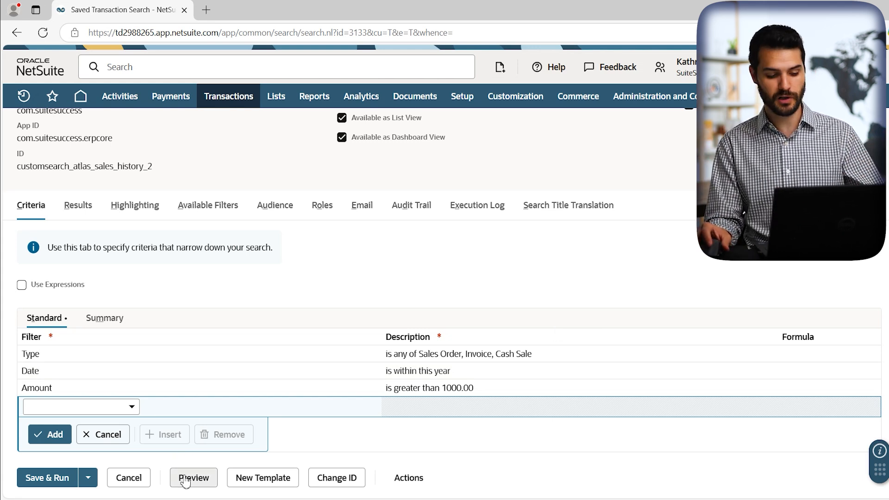
# Preview the results of the saved transaction search and return to its criteria
pyautogui.click(194, 478)
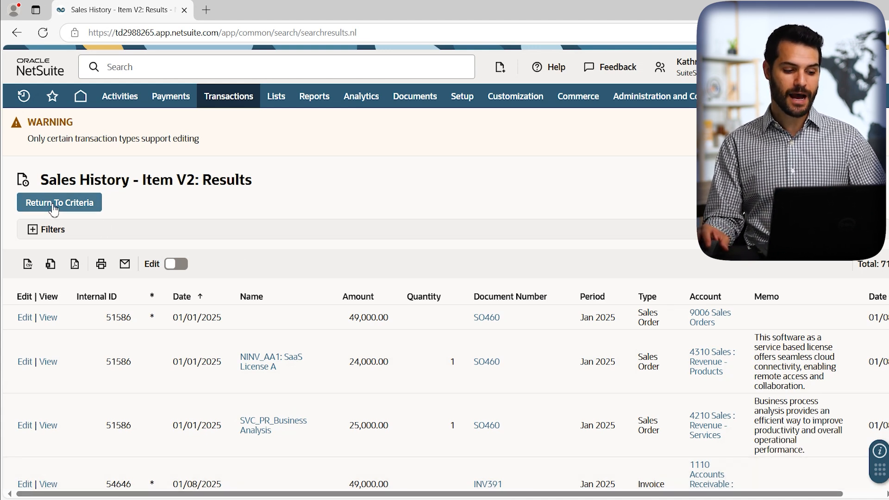
pyautogui.click(53, 204)
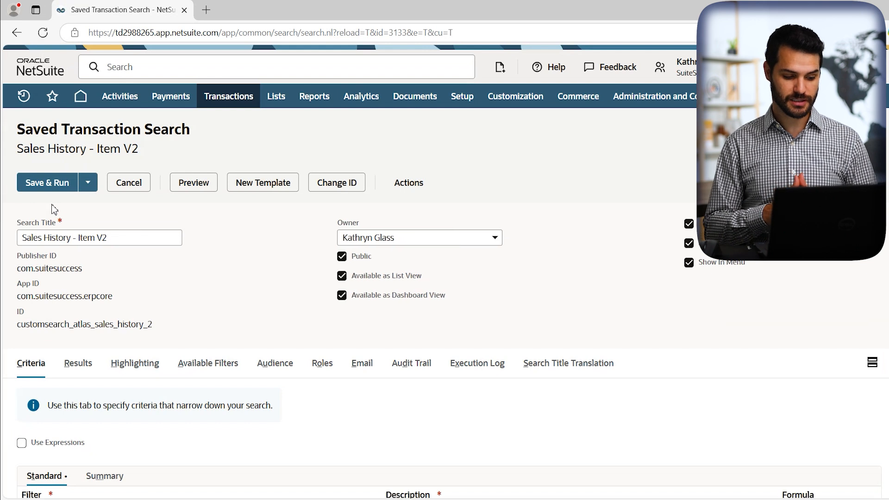
# Enable Use Expressions for the criteria and put one opening parenthesis before the Type filter
pyautogui.scroll(-3, 143, 282)
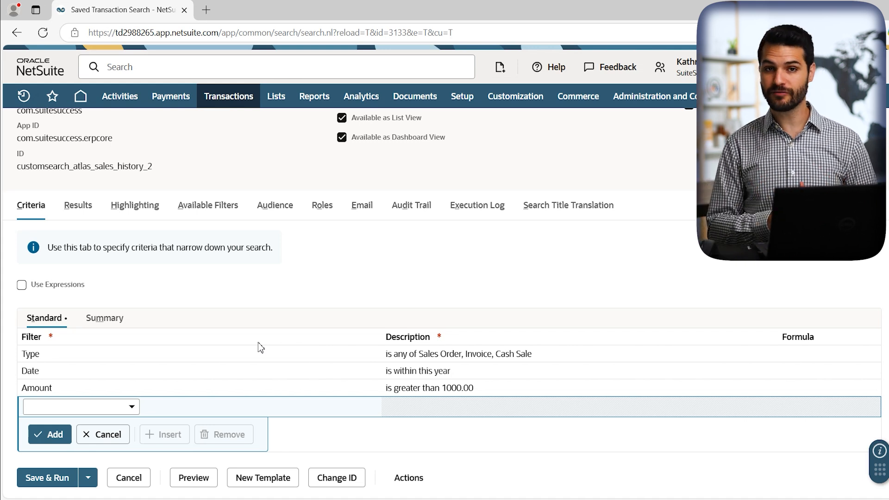
pyautogui.click(21, 286)
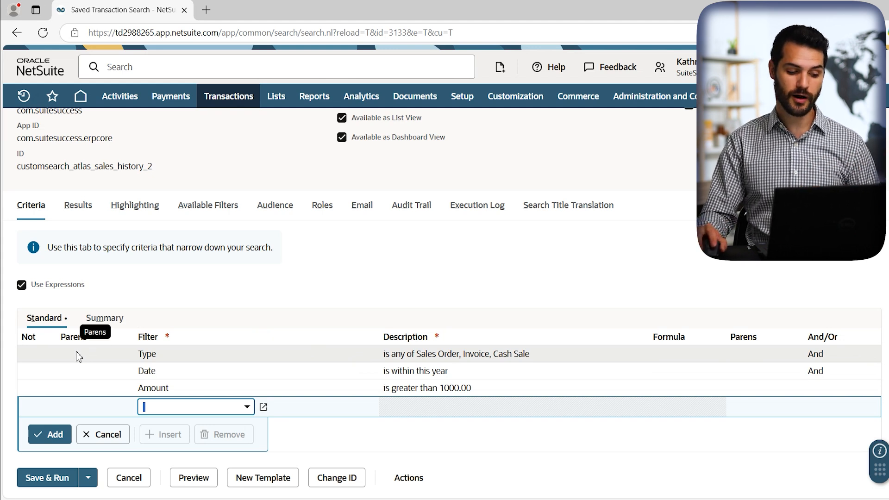
pyautogui.click(77, 355)
pyautogui.click(149, 356)
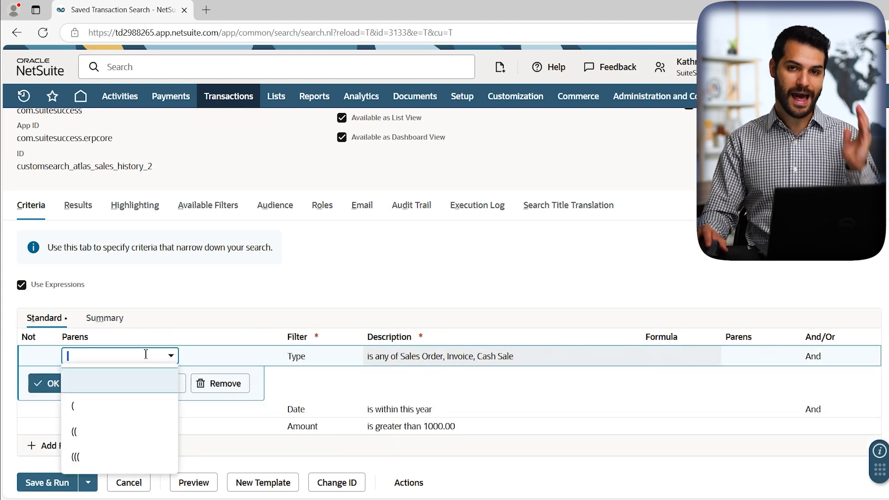
pyautogui.click(115, 411)
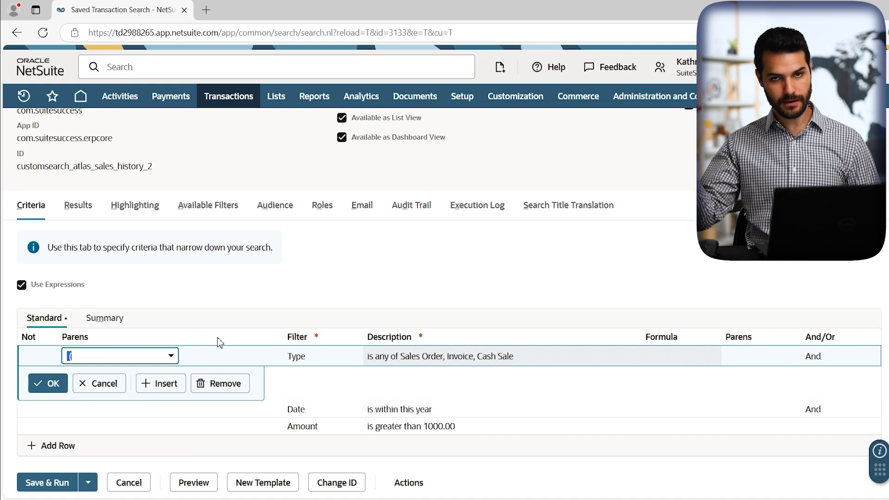
pyautogui.click(274, 291)
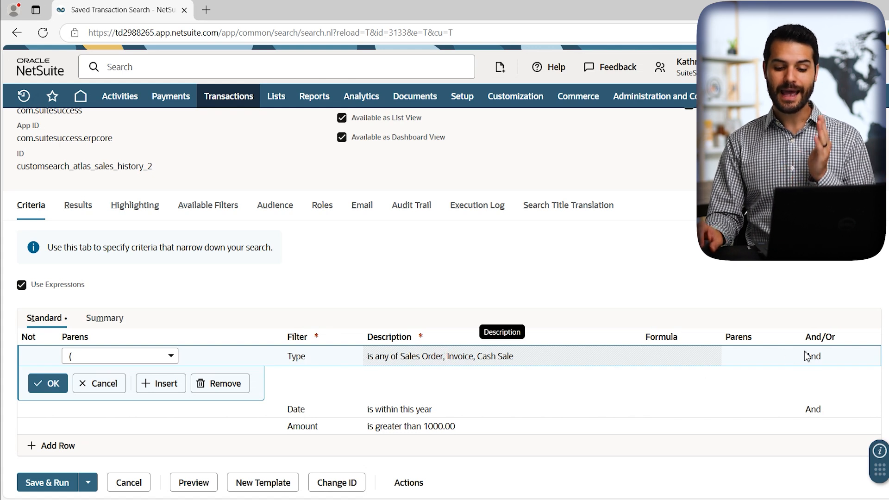
pyautogui.click(47, 390)
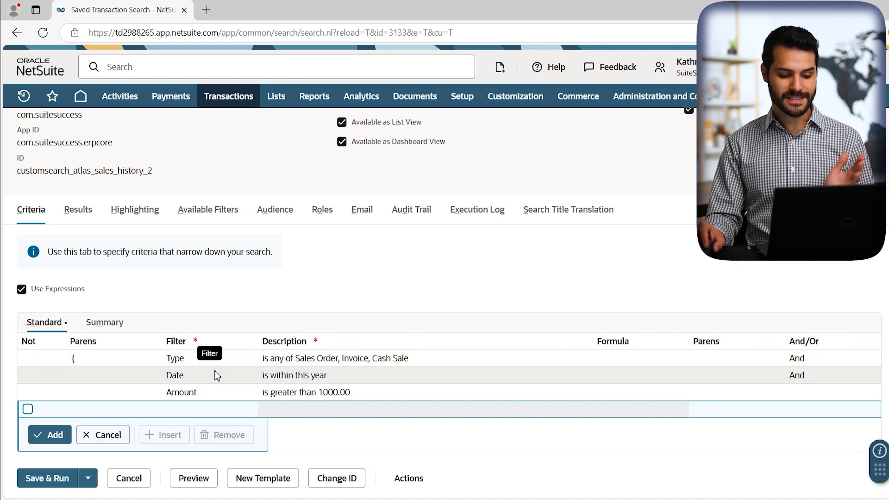
# Put one closing parenthesis after the Date filter and set its connector to Or
pyautogui.click(708, 378)
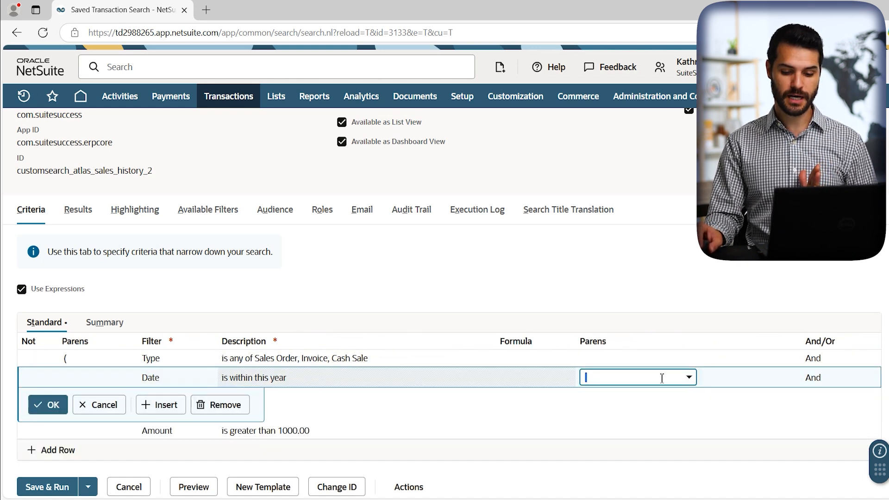
pyautogui.click(614, 433)
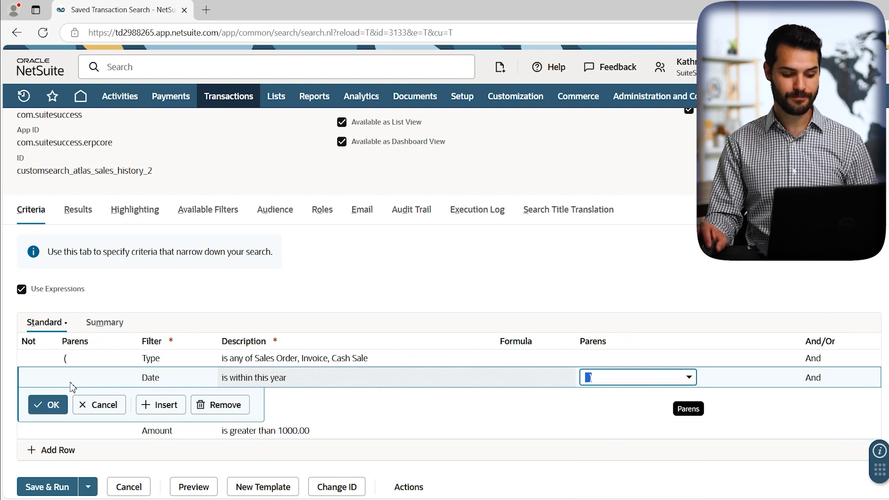
pyautogui.click(55, 405)
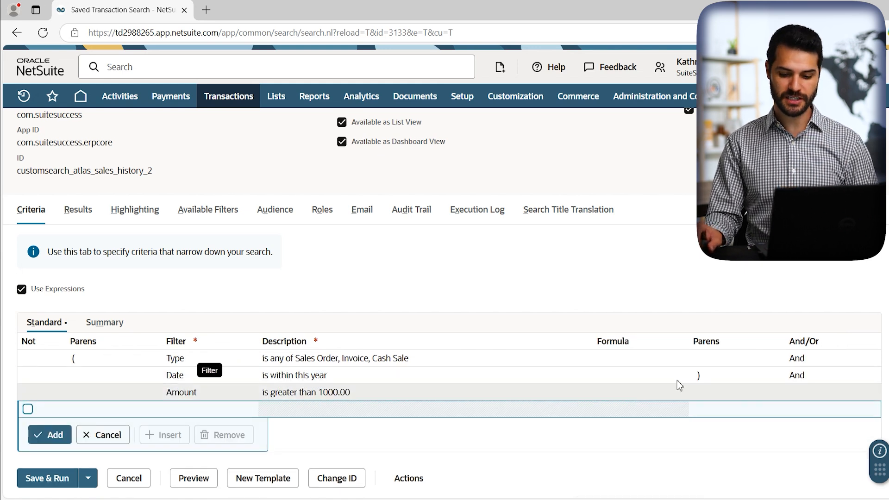
pyautogui.click(803, 377)
pyautogui.click(736, 377)
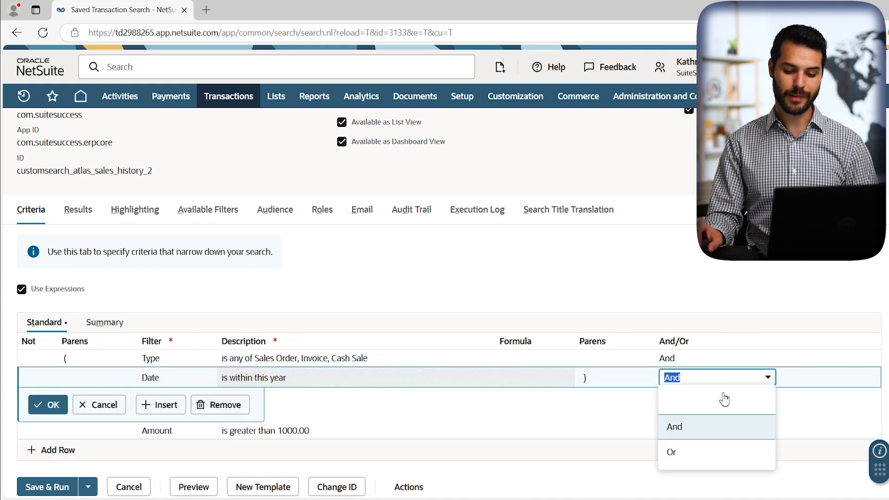
pyautogui.click(688, 455)
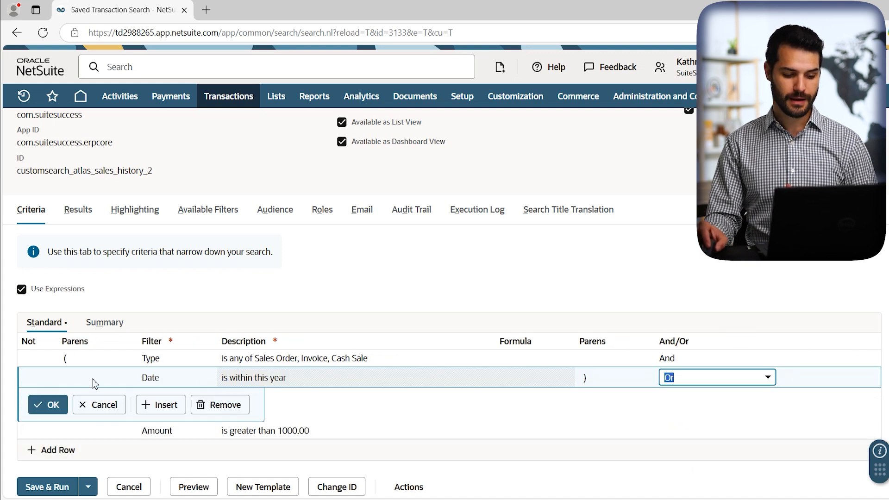
pyautogui.click(52, 406)
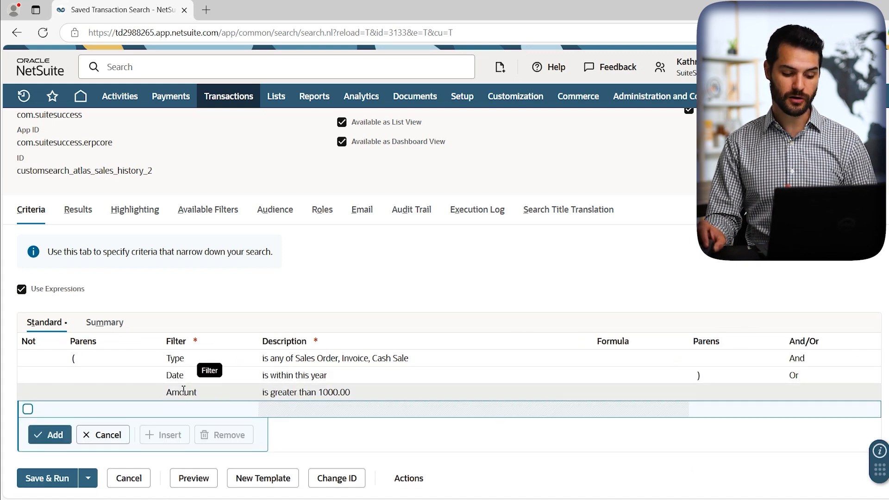
# Put one opening parenthesis before the Amount filter and set its connector to And
pyautogui.click(86, 393)
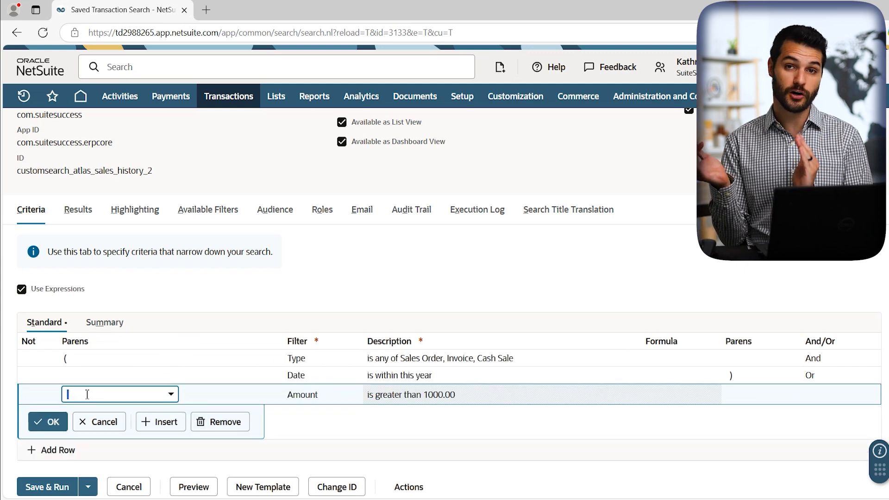
pyautogui.click(87, 395)
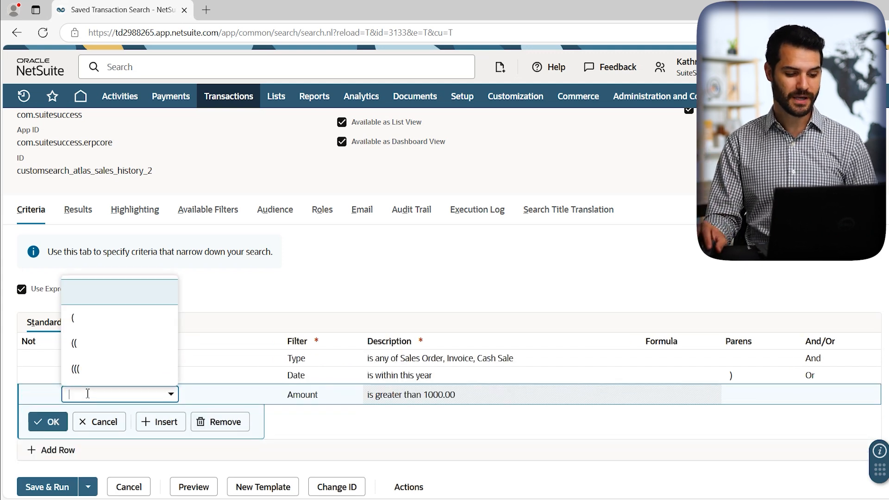
pyautogui.click(80, 319)
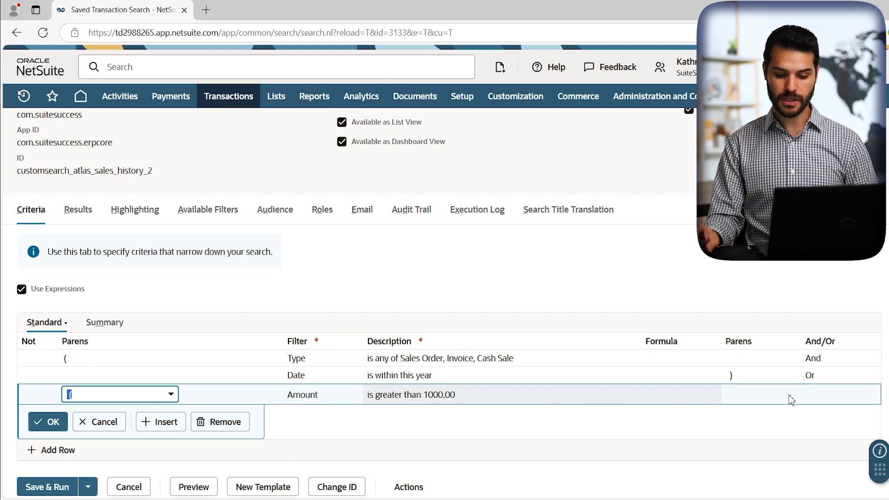
pyautogui.click(816, 399)
pyautogui.click(722, 397)
pyautogui.click(700, 443)
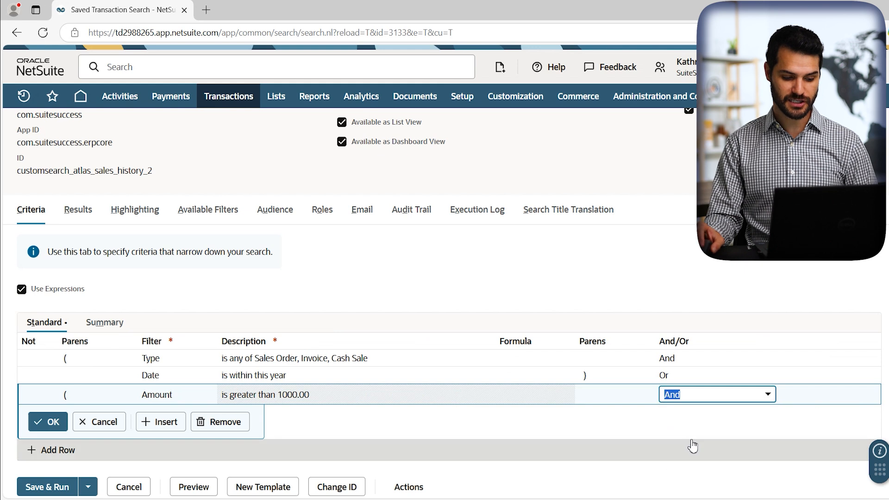
pyautogui.click(47, 421)
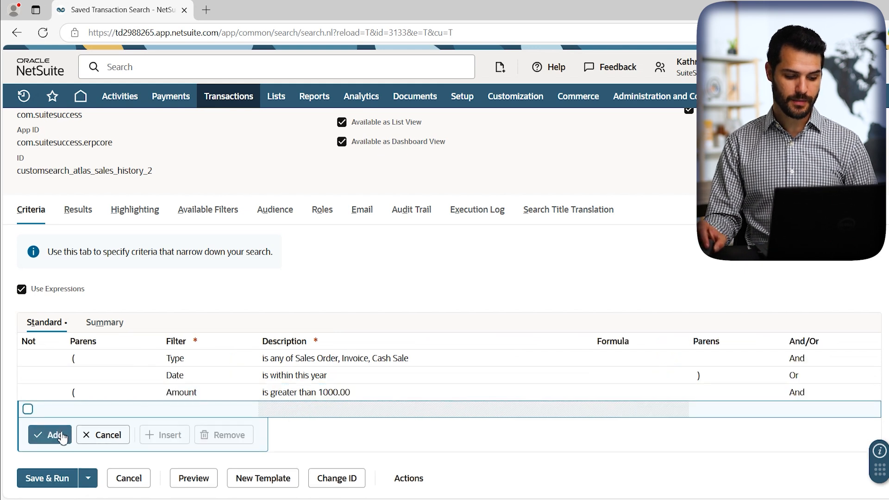
# Create a second Type filter below Amount, matching any of Sales Order, Cash Sale and Invoice
pyautogui.click(189, 410)
pyautogui.write('Type')
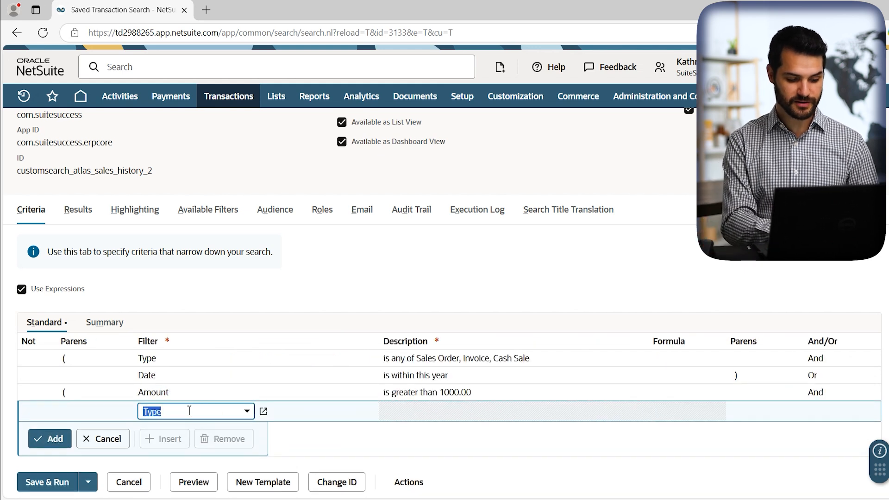
pyautogui.press('Tab')
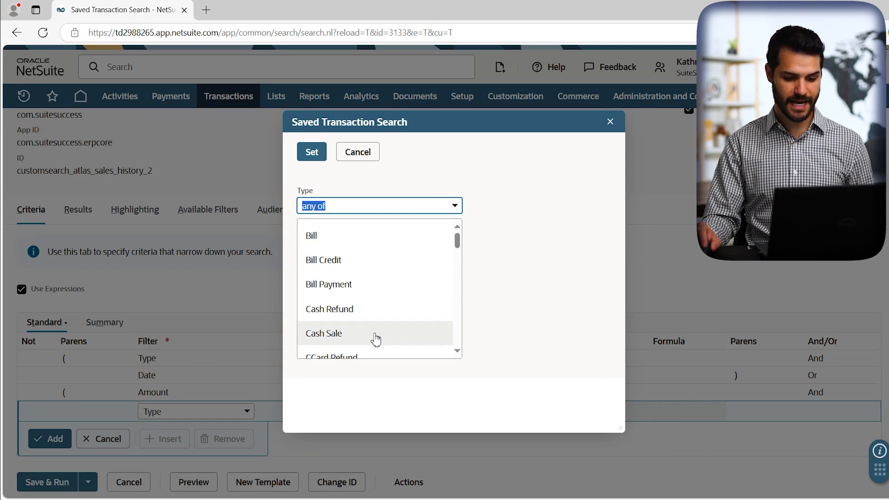
pyautogui.scroll(-5, 368, 306)
pyautogui.scroll(-4, 371, 315)
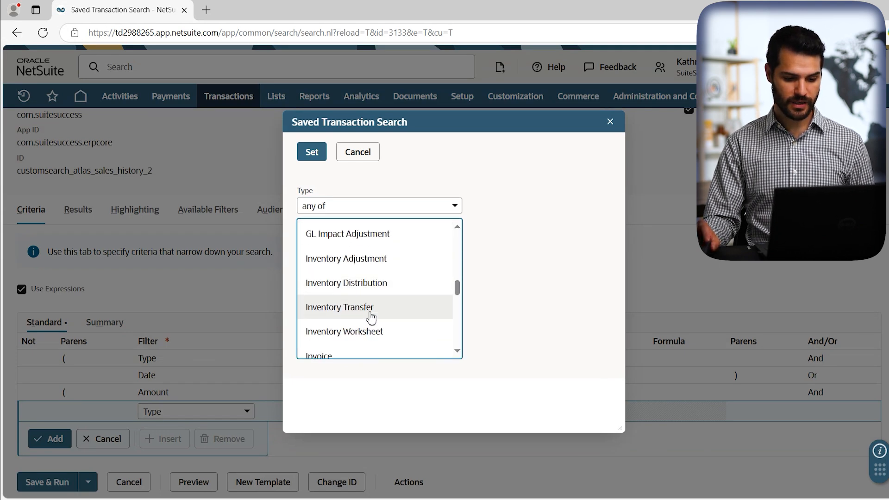
pyautogui.click(359, 313)
pyautogui.scroll(-10, 362, 310)
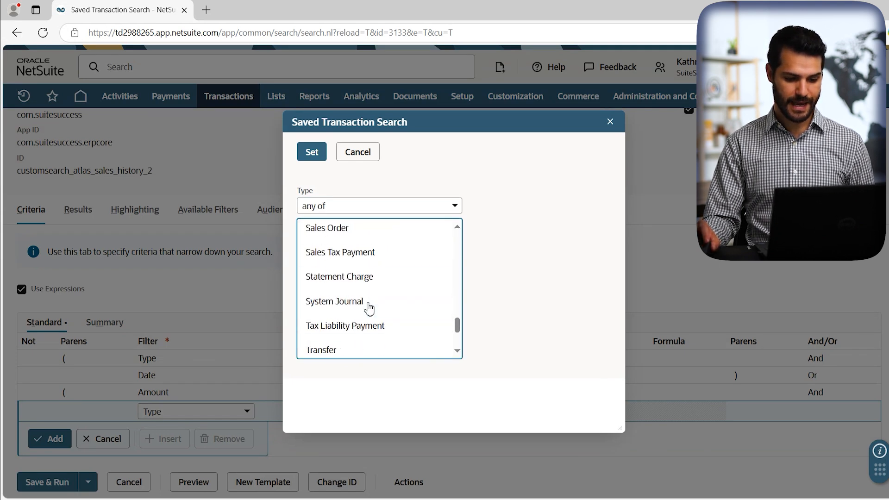
pyautogui.scroll(2, 366, 301)
pyautogui.click(324, 228)
pyautogui.click(311, 152)
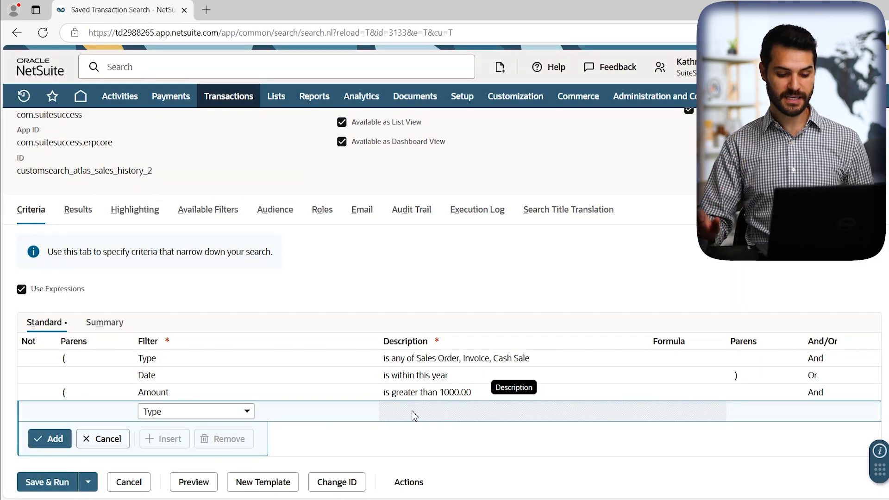
# Put one closing parenthesis after the new Type filter and add the row to the criteria
pyautogui.click(744, 414)
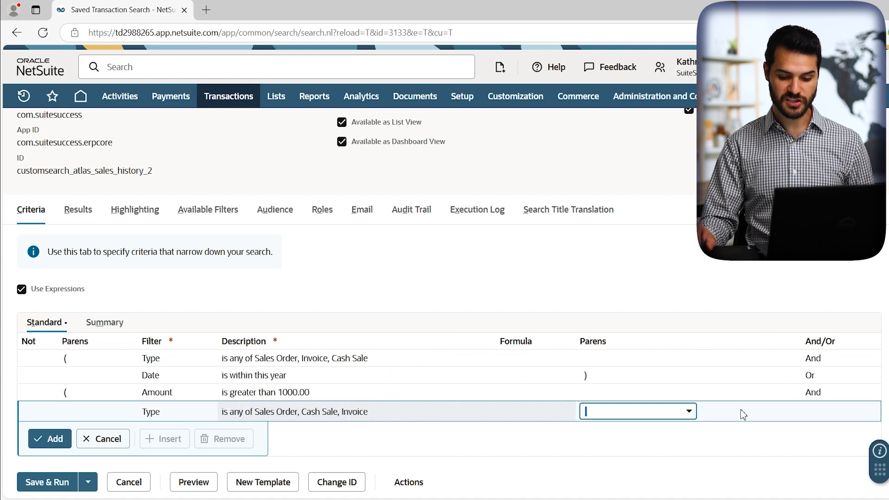
pyautogui.click(660, 411)
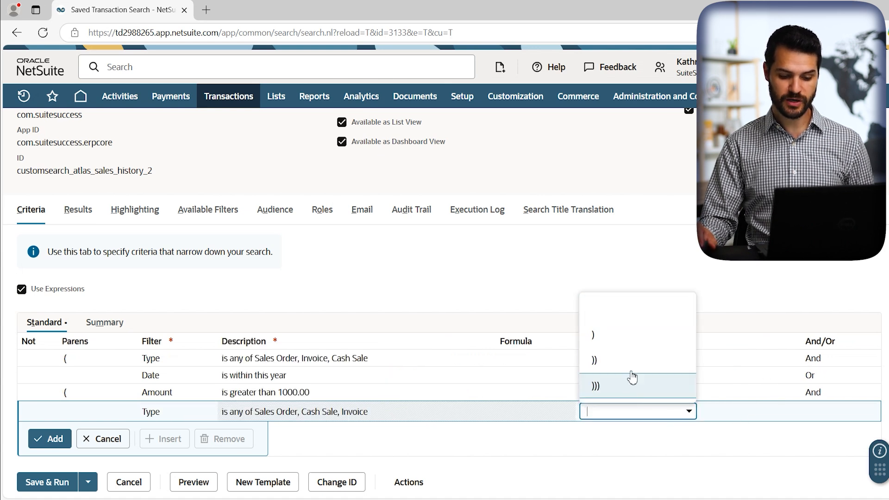
pyautogui.click(614, 340)
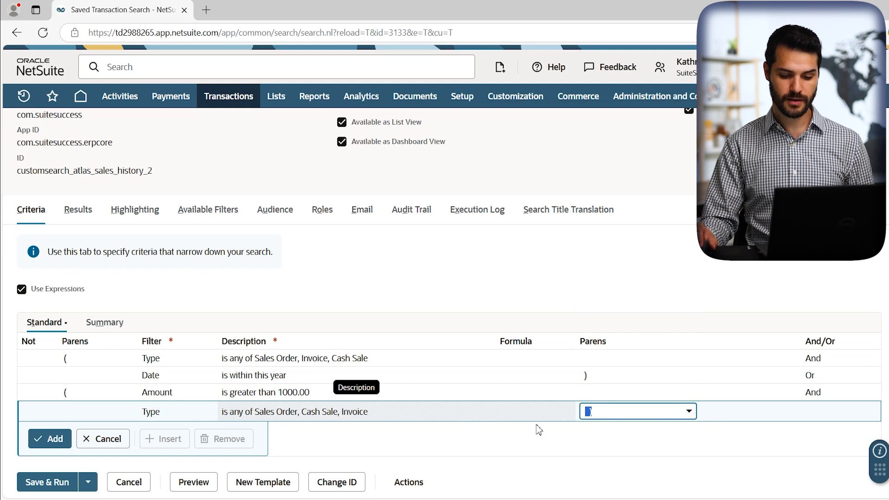
pyautogui.click(64, 445)
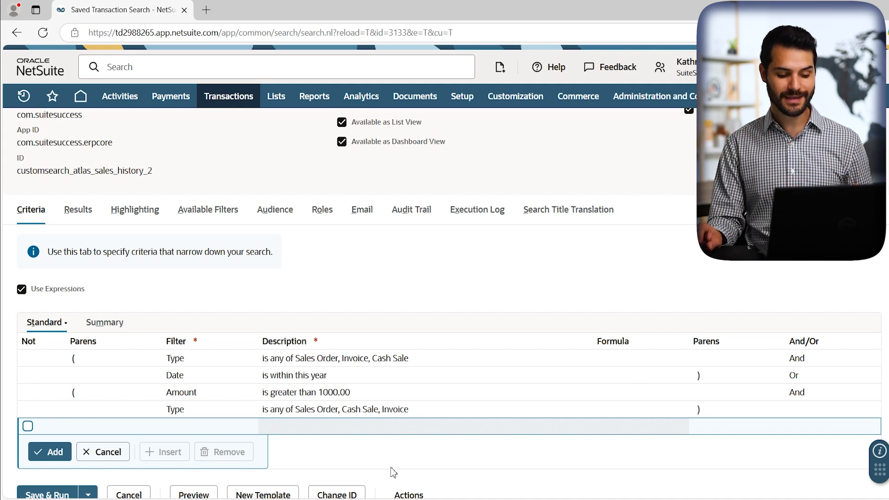
# Preview the results produced by the grouped And/Or criteria, then return to the criteria
pyautogui.scroll(-1, 393, 472)
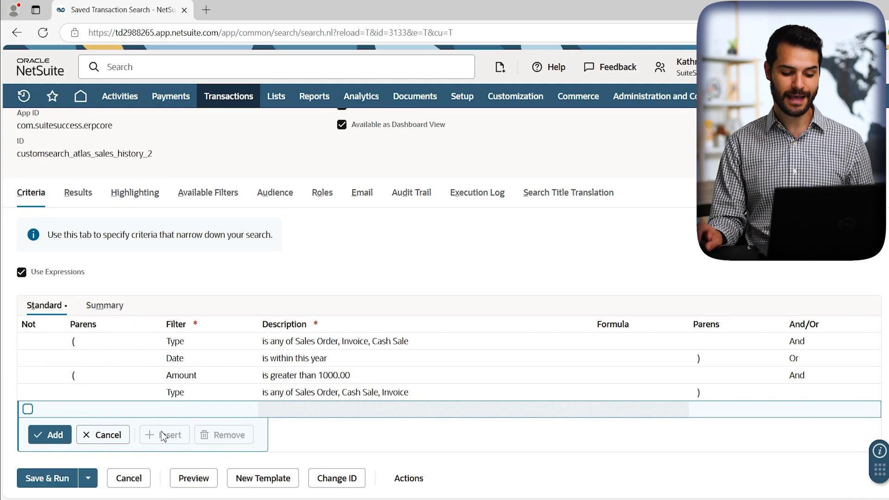
pyautogui.click(194, 478)
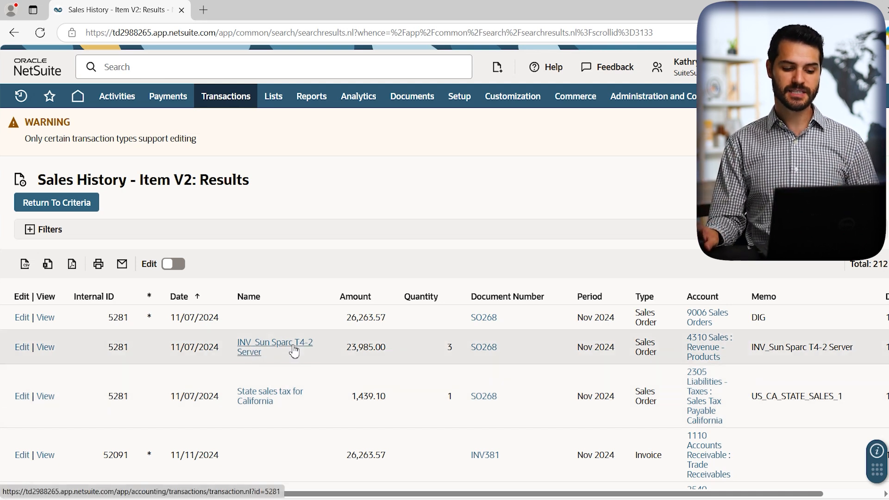
pyautogui.moveTo(294, 354)
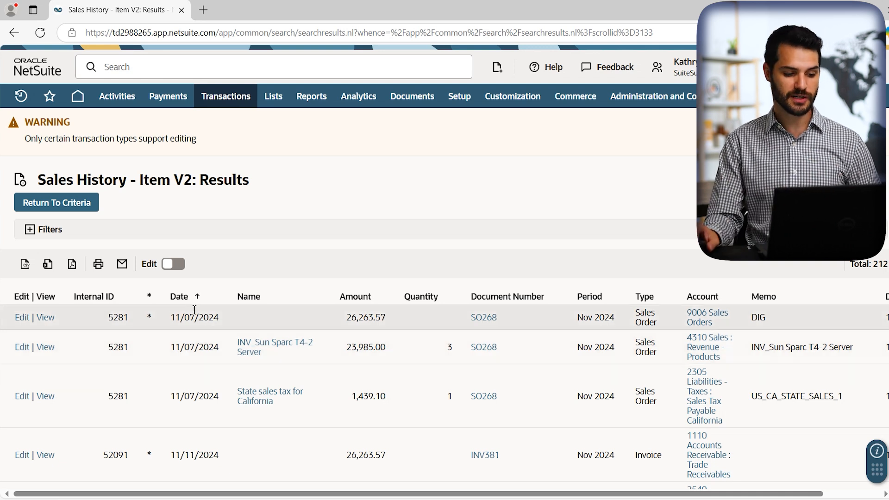
pyautogui.click(66, 212)
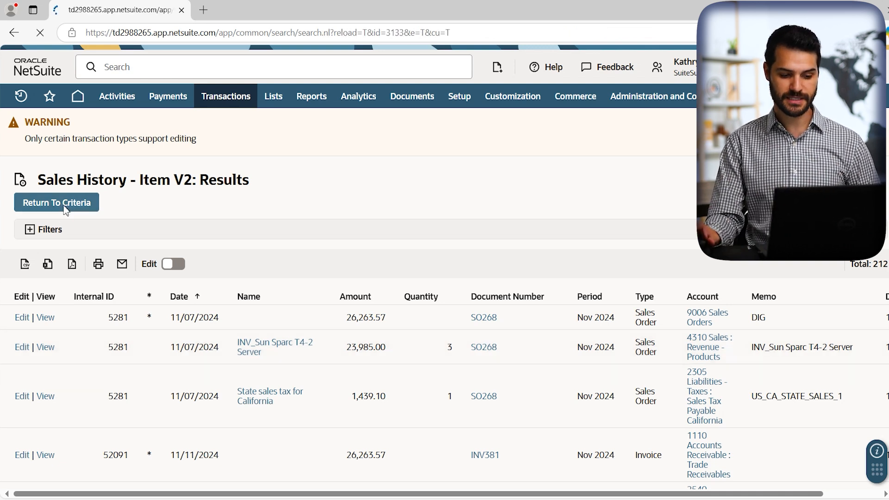
# Add a Not criterion below the second Type filter that excludes the item INV_Sun Sparc T4-2 Server
pyautogui.scroll(-3, 239, 278)
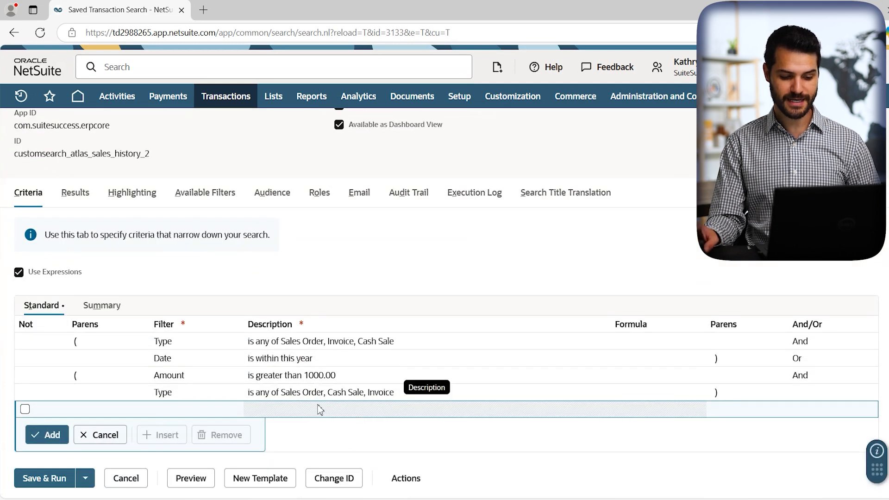
pyautogui.click(25, 410)
pyautogui.click(171, 414)
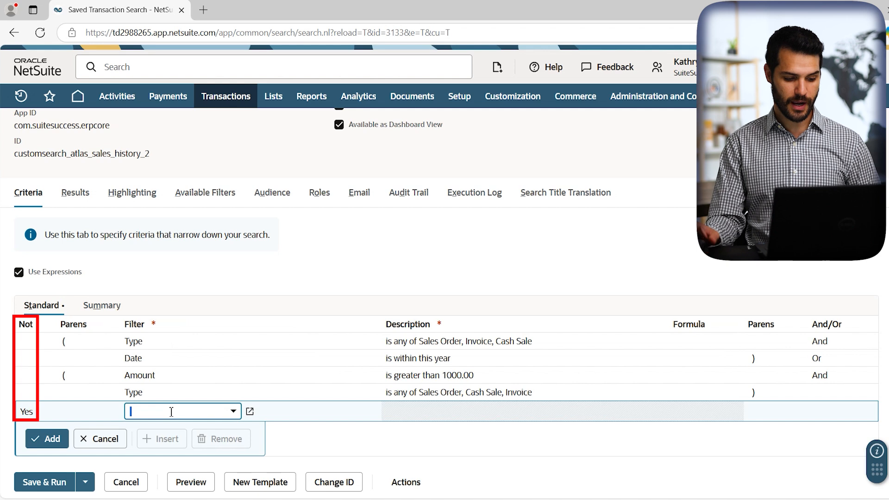
pyautogui.write('Item')
pyautogui.press('Tab')
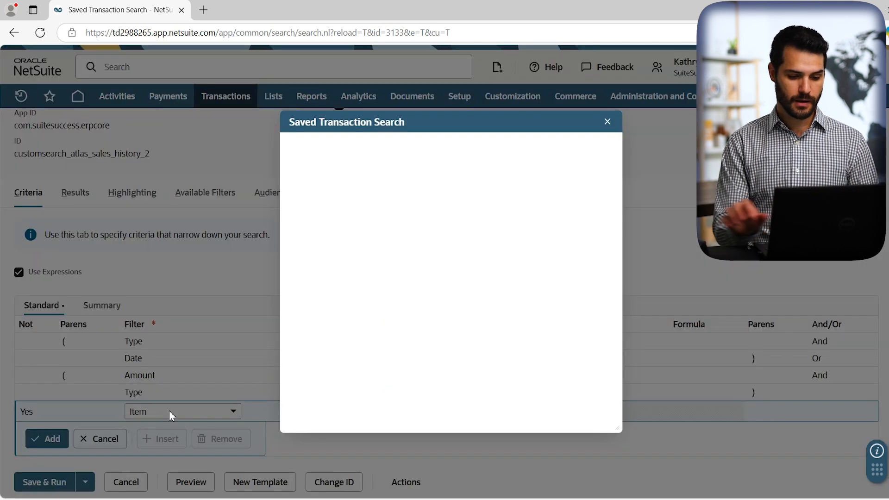
pyautogui.moveTo(455, 239); pyautogui.dragTo(457, 270)
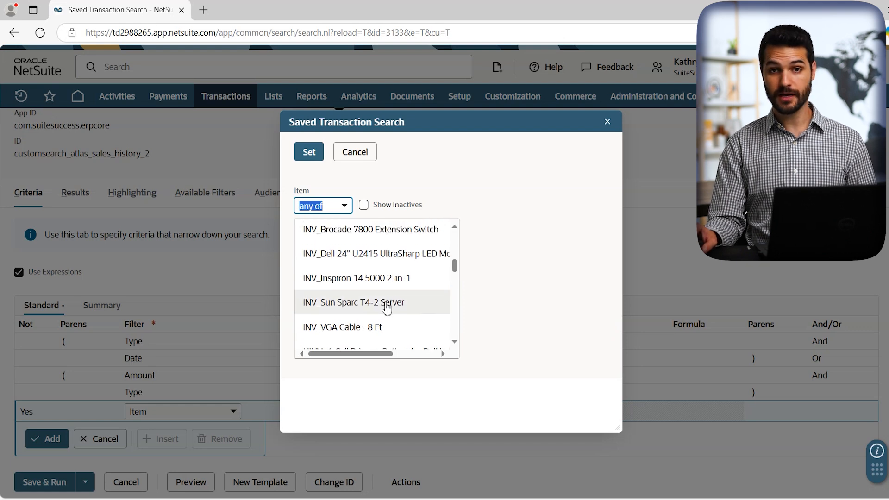
pyautogui.click(387, 308)
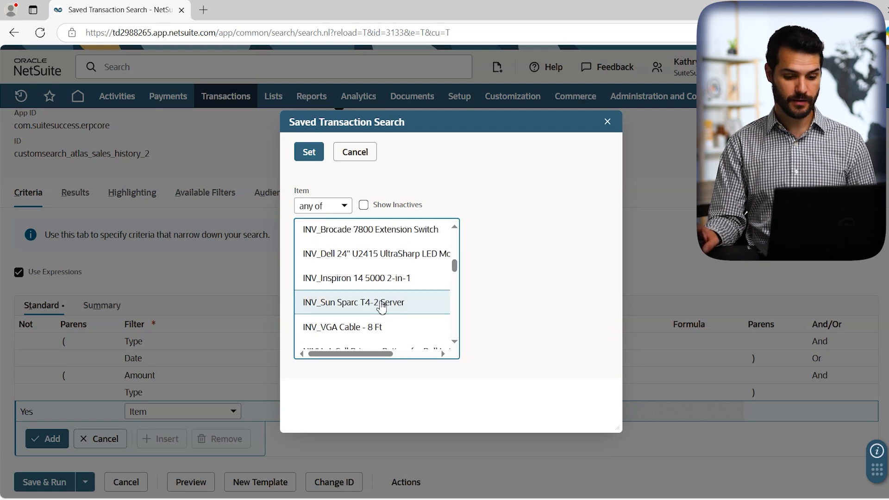
pyautogui.click(308, 152)
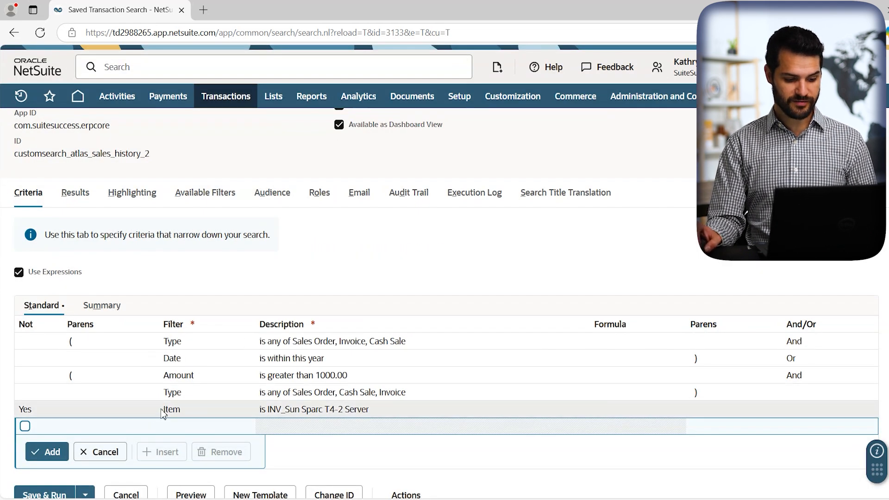
# Set two opening parentheses before the first Type filter to start an outer group around the existing conditions
pyautogui.click(183, 412)
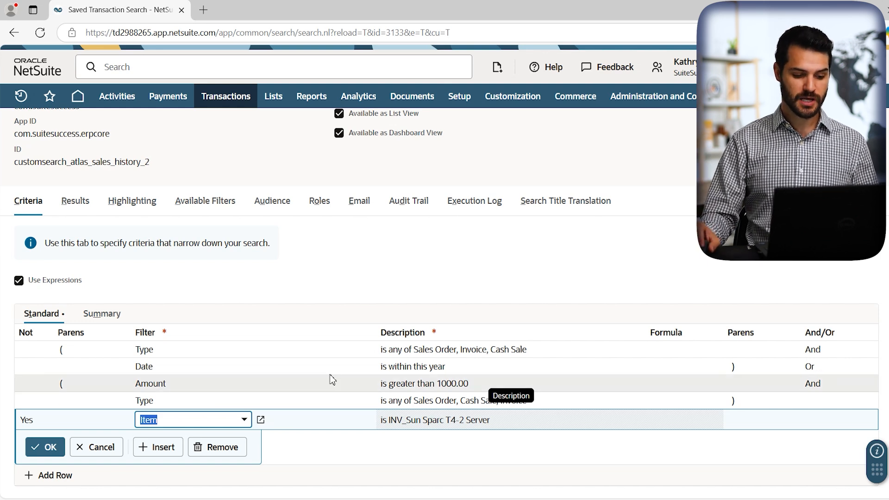
pyautogui.click(64, 350)
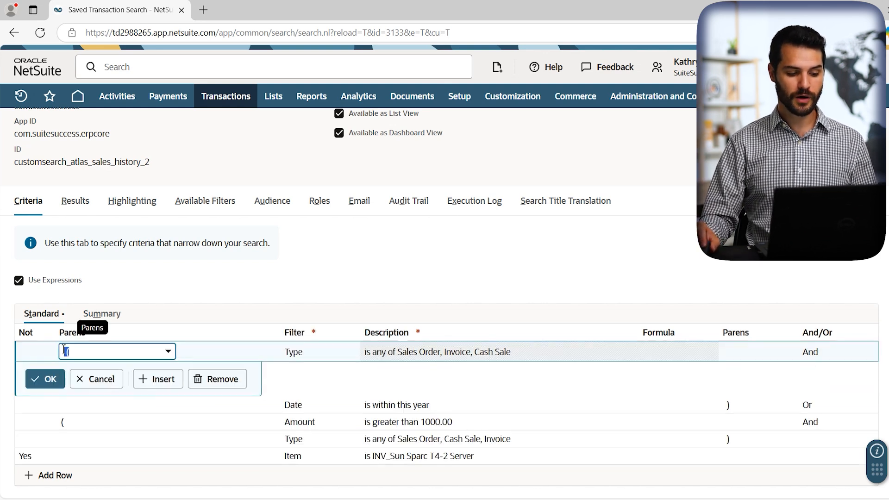
pyautogui.click(102, 351)
pyautogui.click(74, 427)
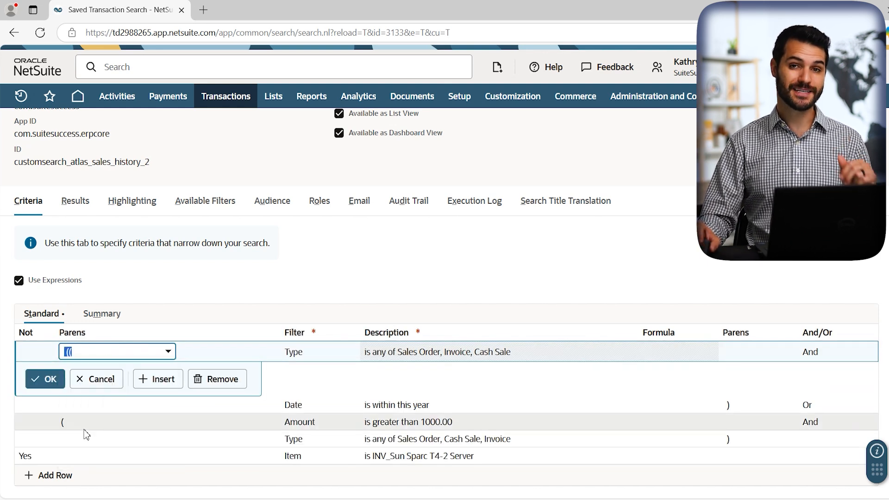
pyautogui.click(63, 383)
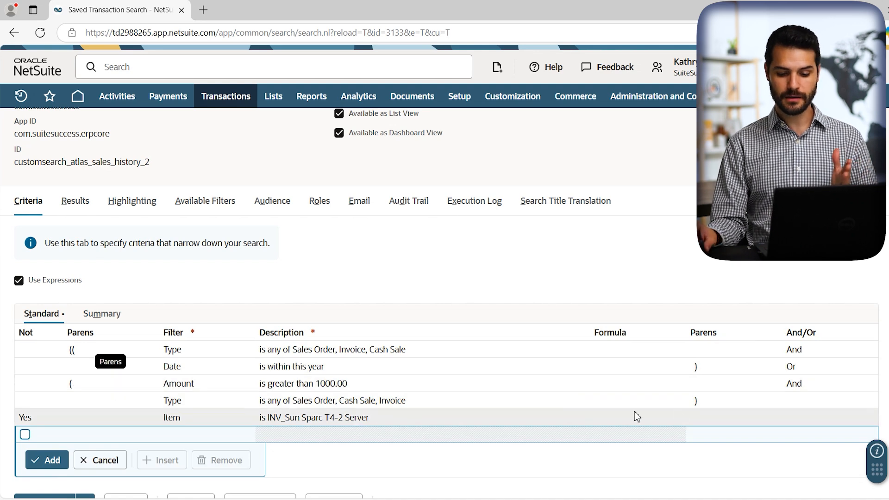
# Set two closing parentheses after the second Type filter and link it to the Item exclusion with And
pyautogui.click(697, 402)
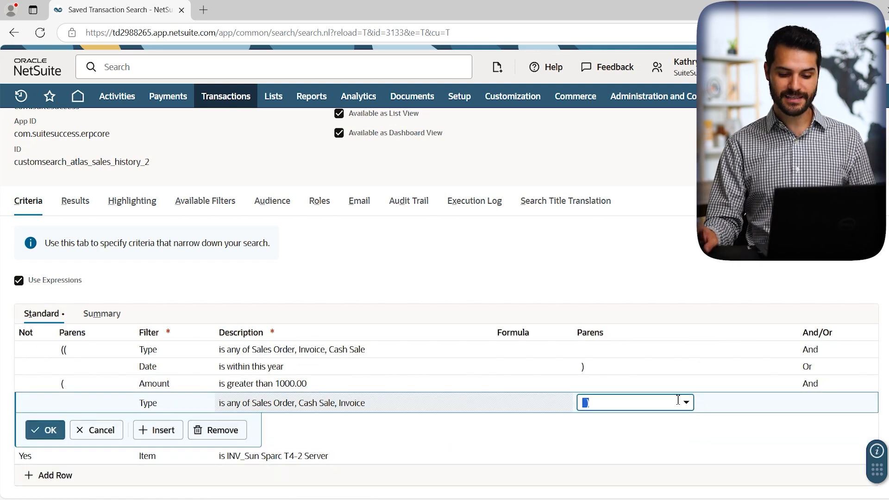
pyautogui.click(686, 403)
pyautogui.click(614, 358)
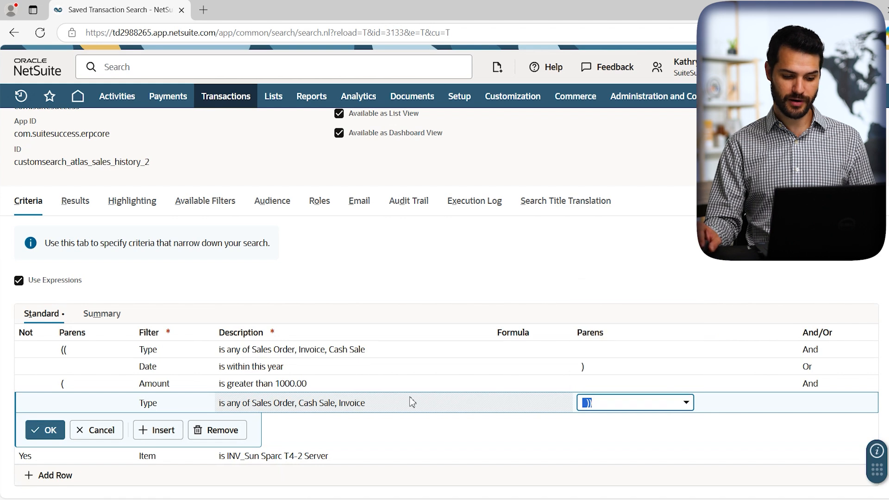
pyautogui.click(51, 429)
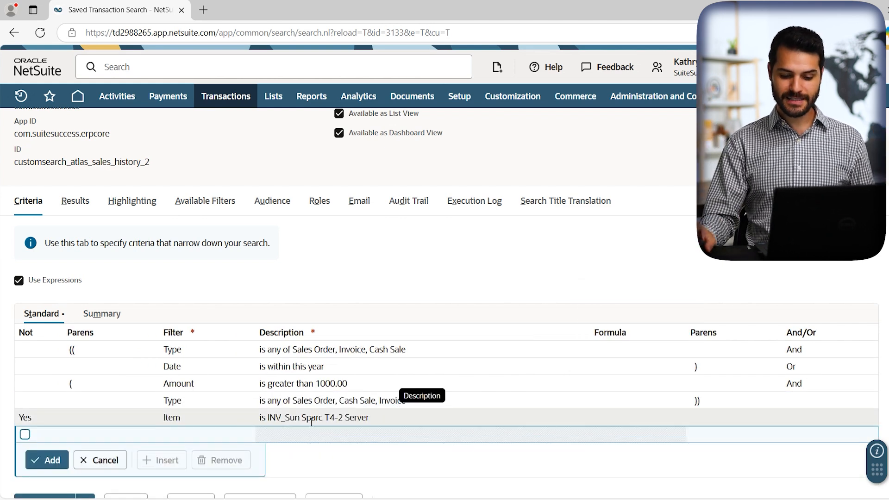
pyautogui.click(790, 402)
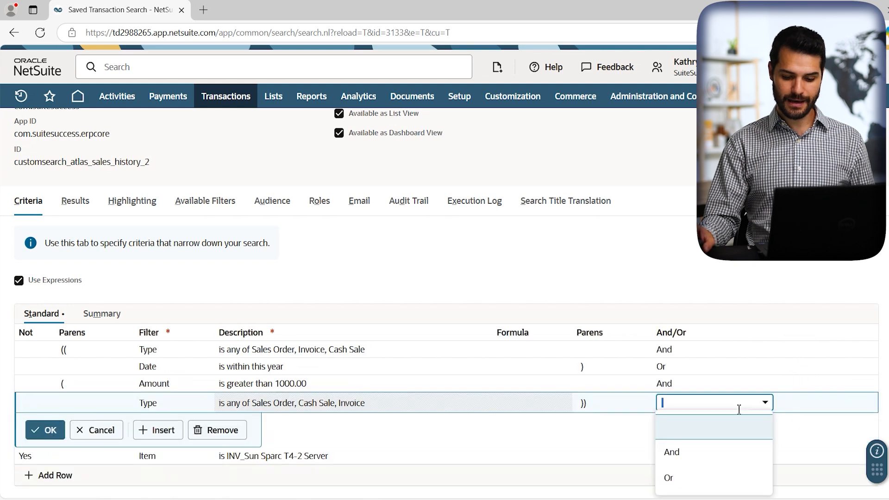
pyautogui.click(699, 452)
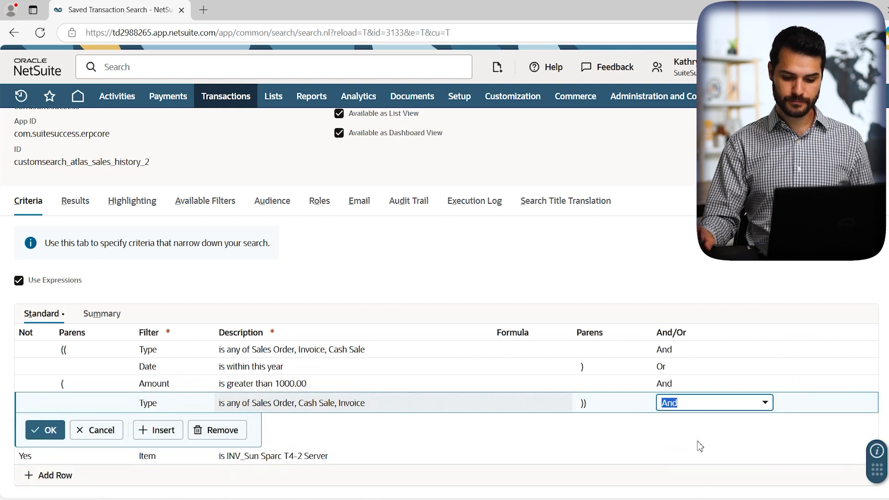
pyautogui.click(41, 436)
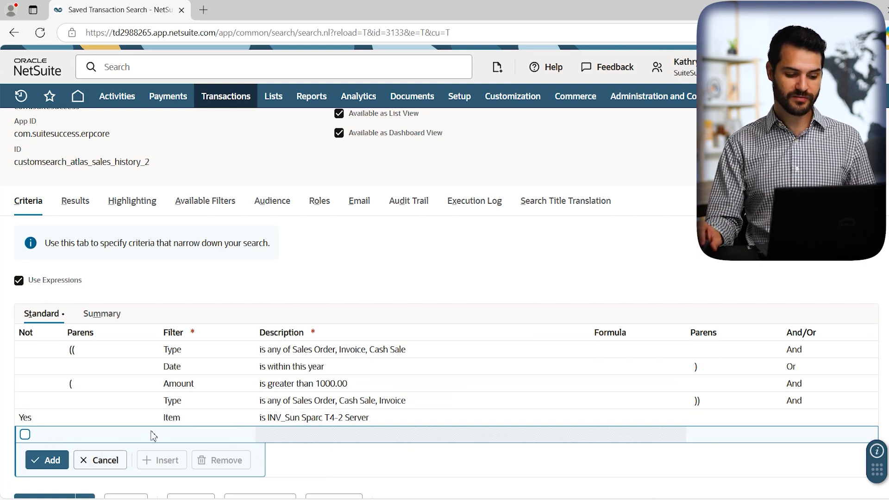
# Preview the search results with the nested groups and the Item exclusion applied
pyautogui.scroll(-1, 222, 420)
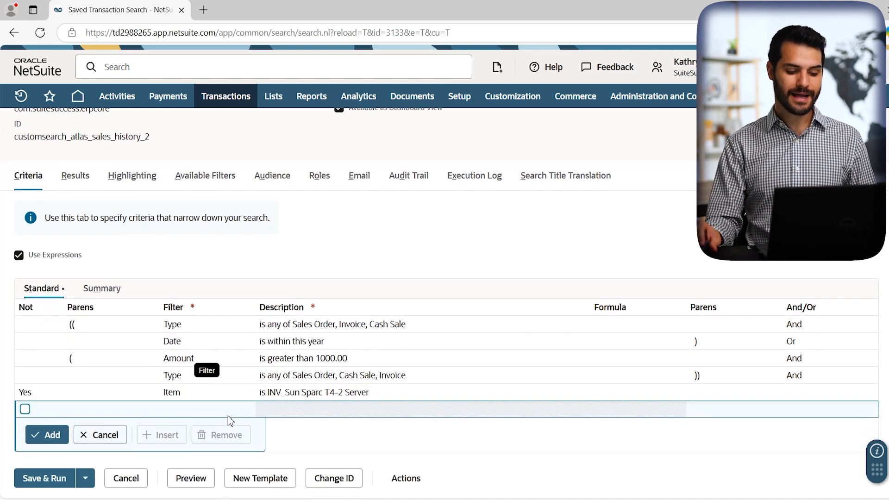
pyautogui.click(187, 484)
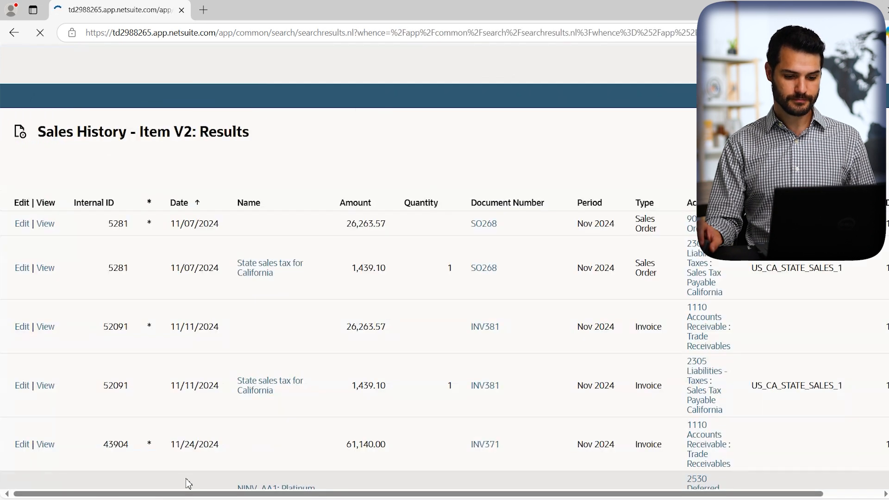